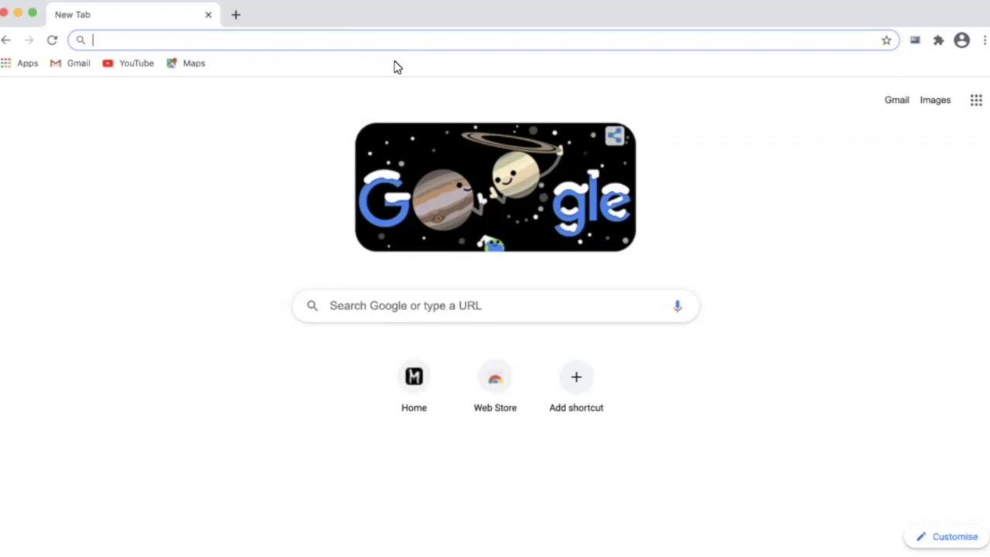
# Step: Load mammalweb.org in Chrome and go to the TRAPPER login page
pyautogui.write('w')
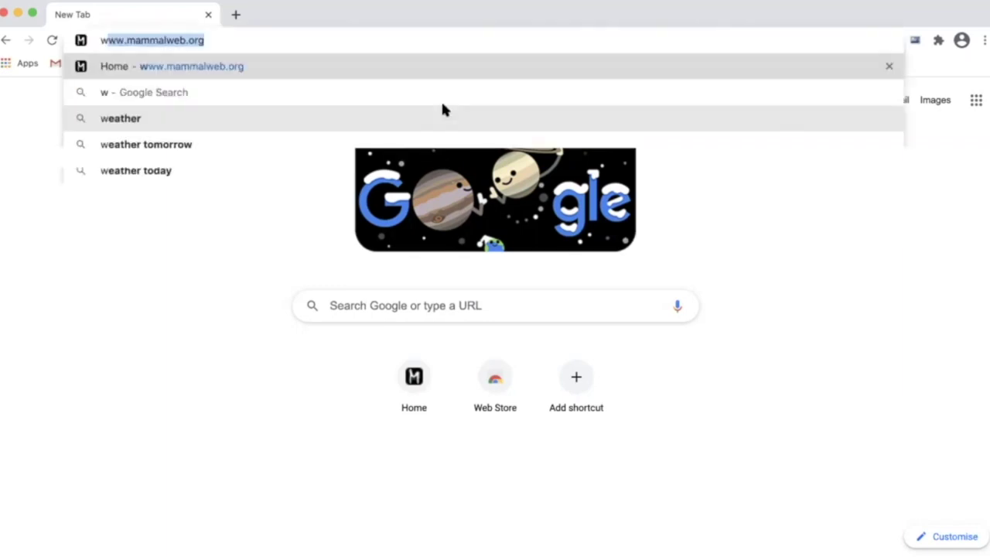
pyautogui.write('ww')
pyautogui.press('Return')
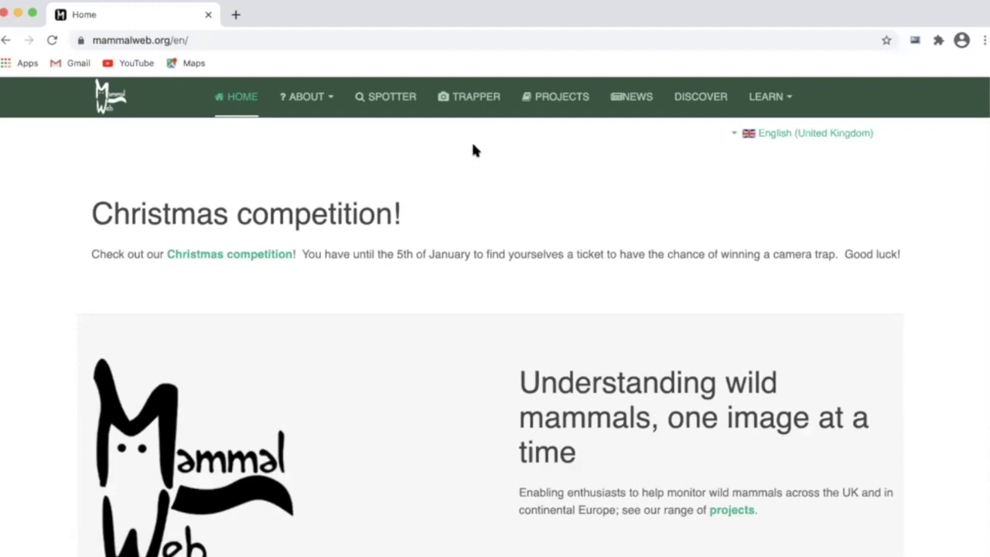
pyautogui.click(474, 98)
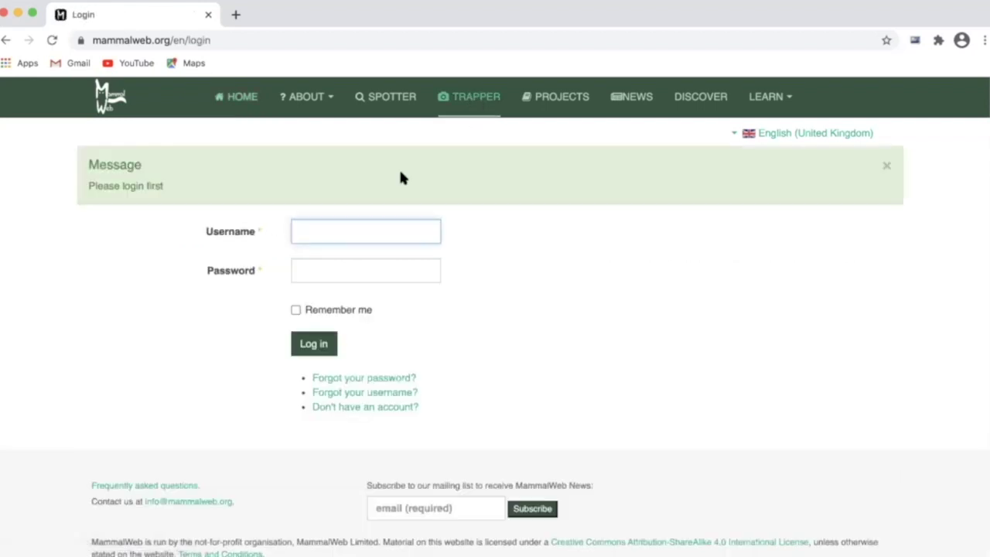
# Step: Log in with the saved username and account password, then start adding a camera site
pyautogui.write('Bl')
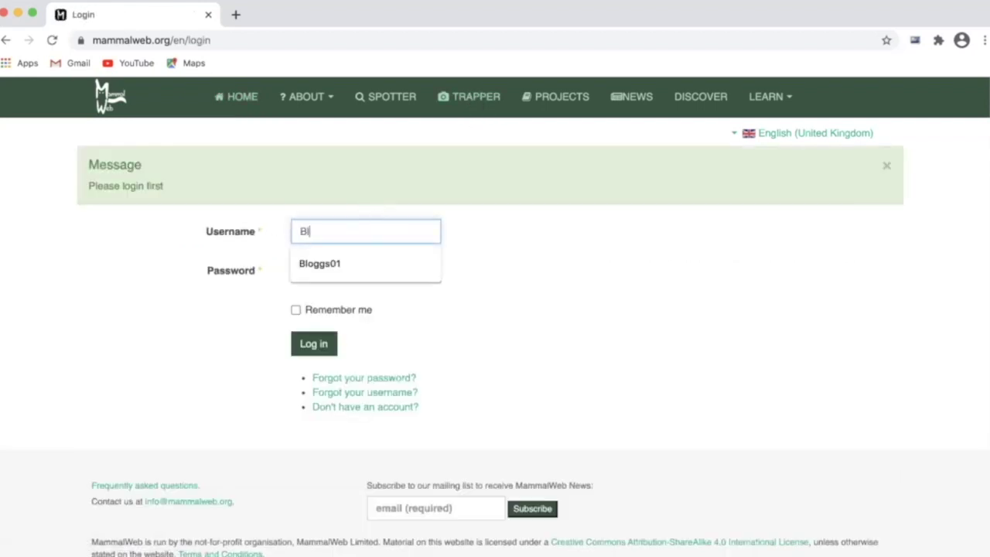
pyautogui.write('ogg')
pyautogui.click(319, 267)
pyautogui.write('password')
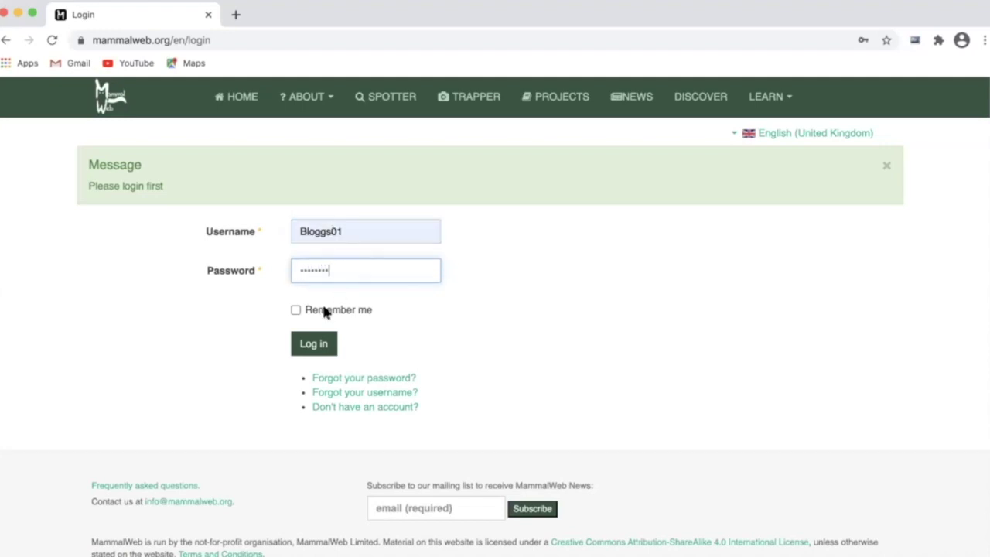
pyautogui.click(318, 344)
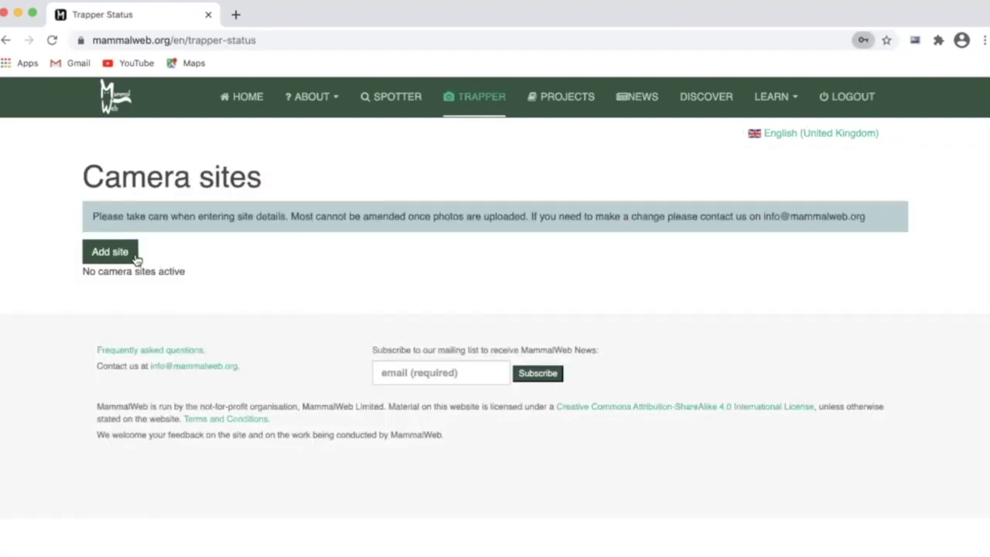
pyautogui.click(108, 252)
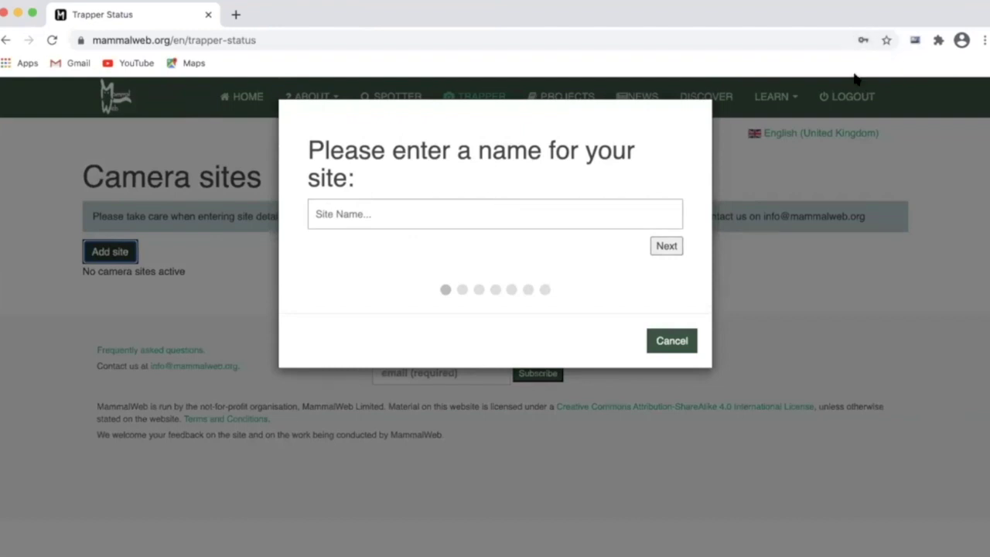
# Step: Name the new camera site 'Site 28' and continue
pyautogui.click(348, 213)
pyautogui.write('S')
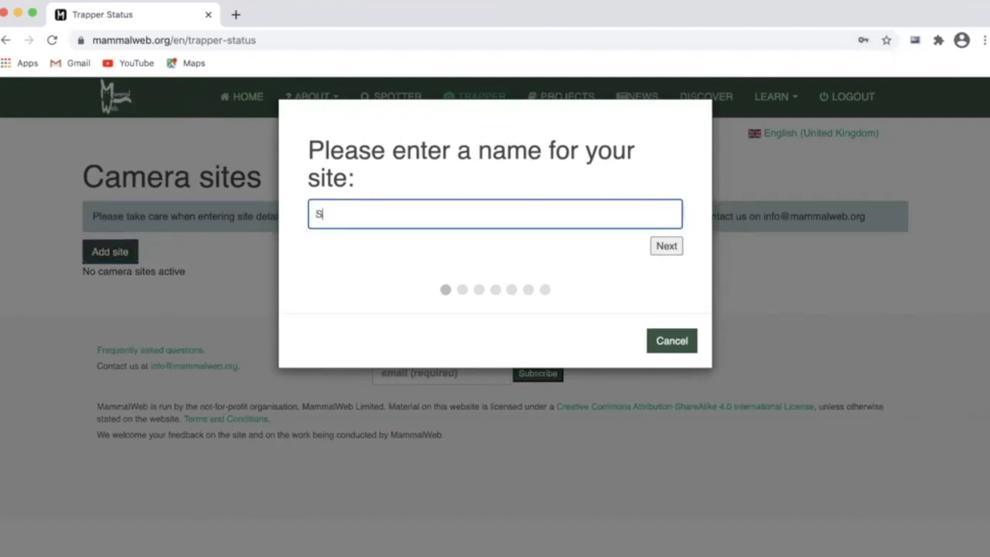
pyautogui.write('ite 28')
pyautogui.click(666, 247)
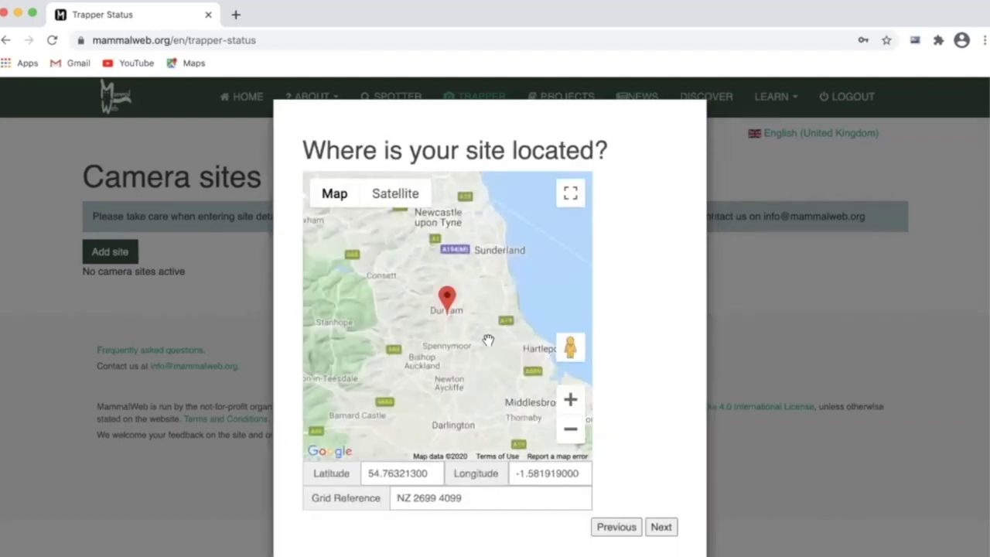
# Step: Zoom in near Durham and drag the marker just south-east of Bearpark (NZ 2475 4228)
pyautogui.click(570, 399)
pyautogui.click(570, 399)
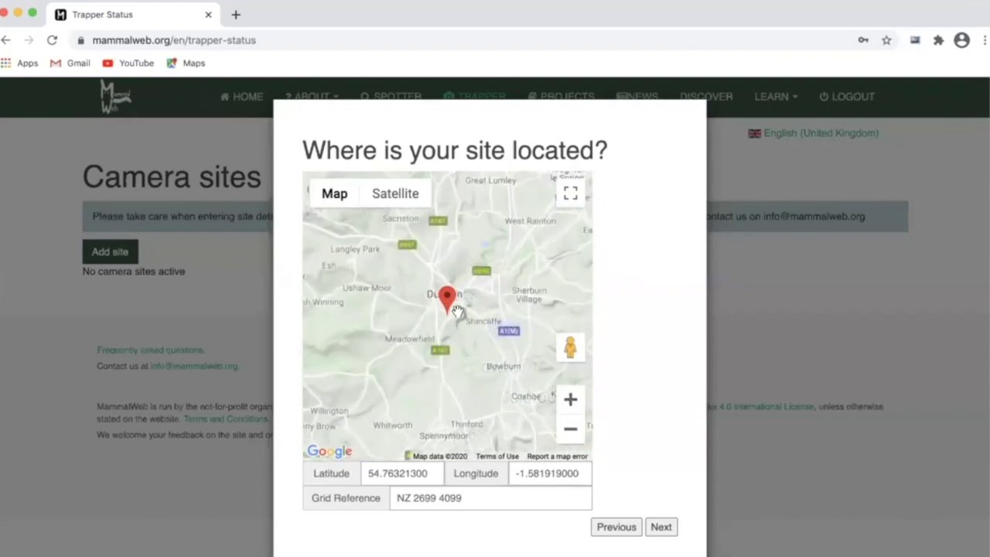
pyautogui.moveTo(449, 300); pyautogui.dragTo(403, 261)
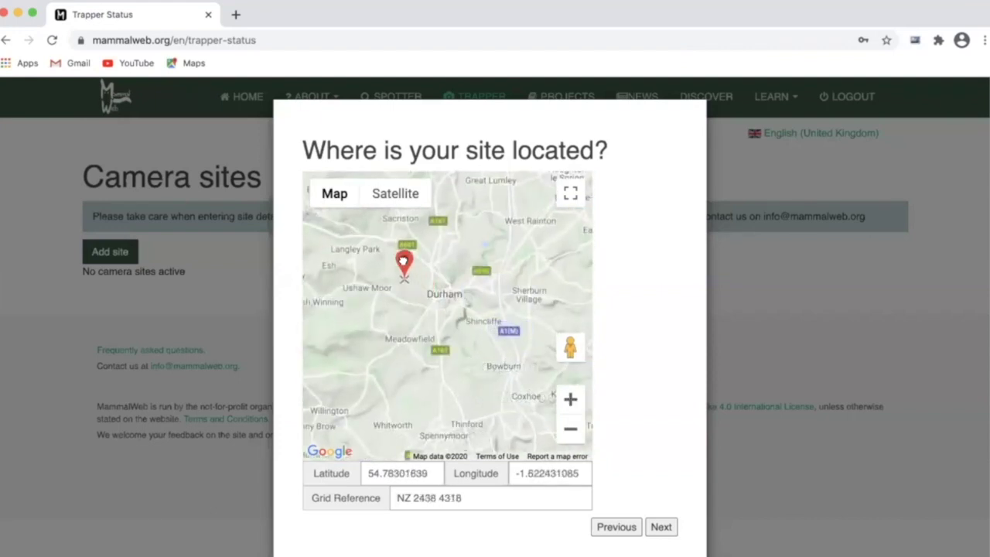
pyautogui.click(570, 399)
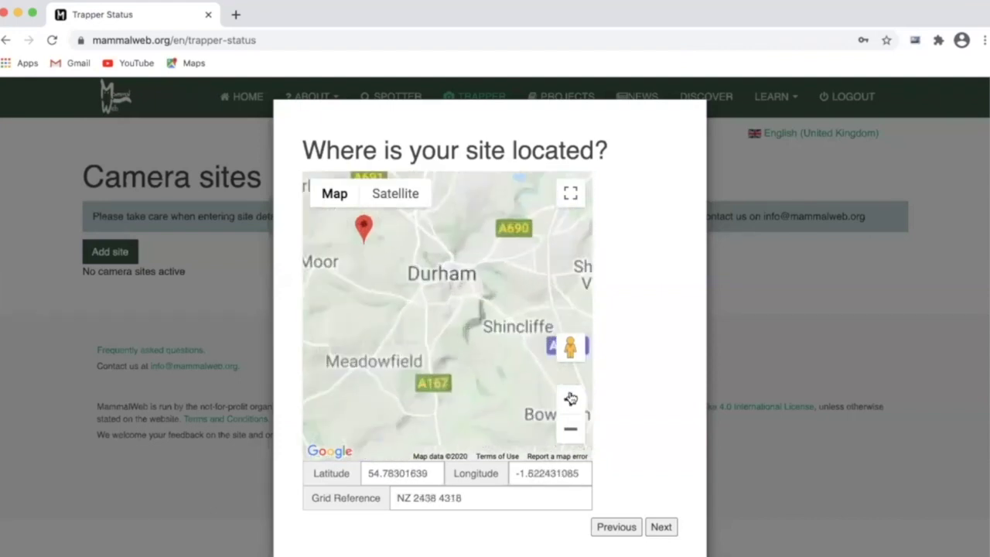
pyautogui.click(570, 399)
pyautogui.moveTo(430, 317); pyautogui.dragTo(523, 375)
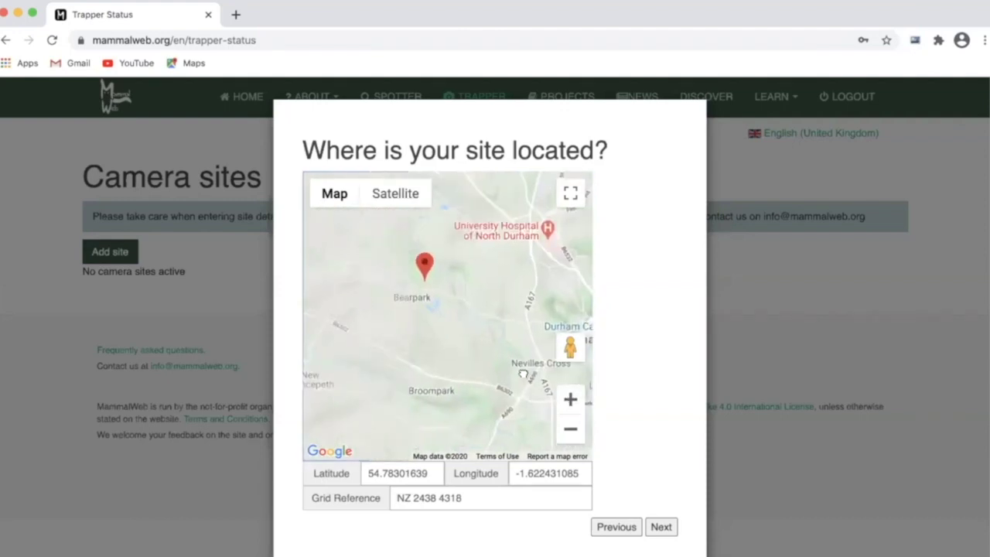
pyautogui.moveTo(432, 273); pyautogui.dragTo(457, 331)
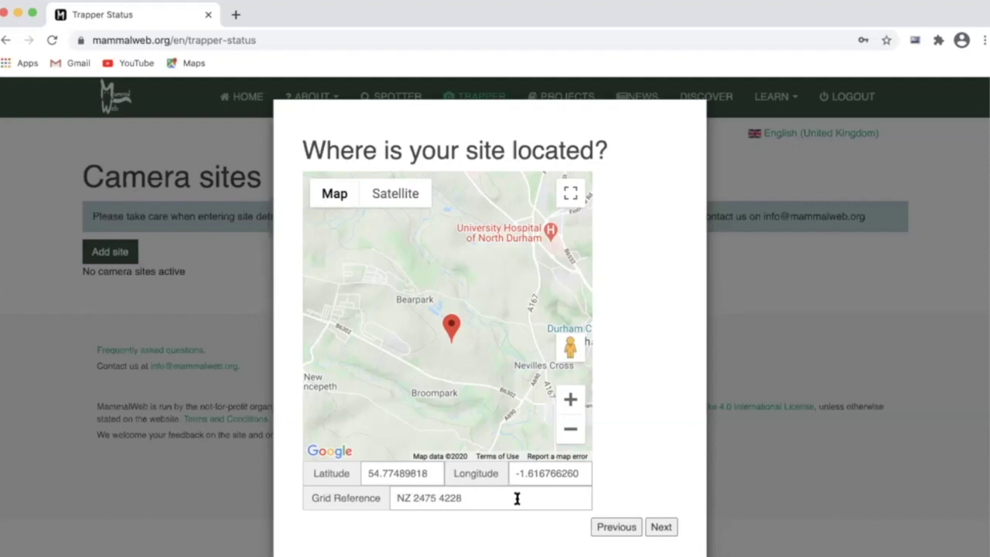
pyautogui.click(661, 527)
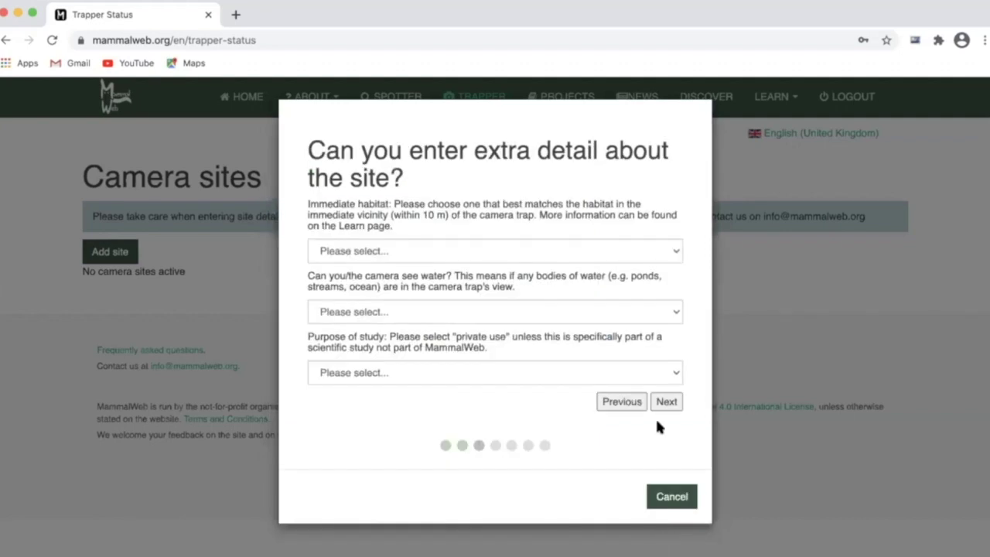
# Step: Set habitat to woodland, visible water to No water, and study purpose to Private use
pyautogui.click(578, 251)
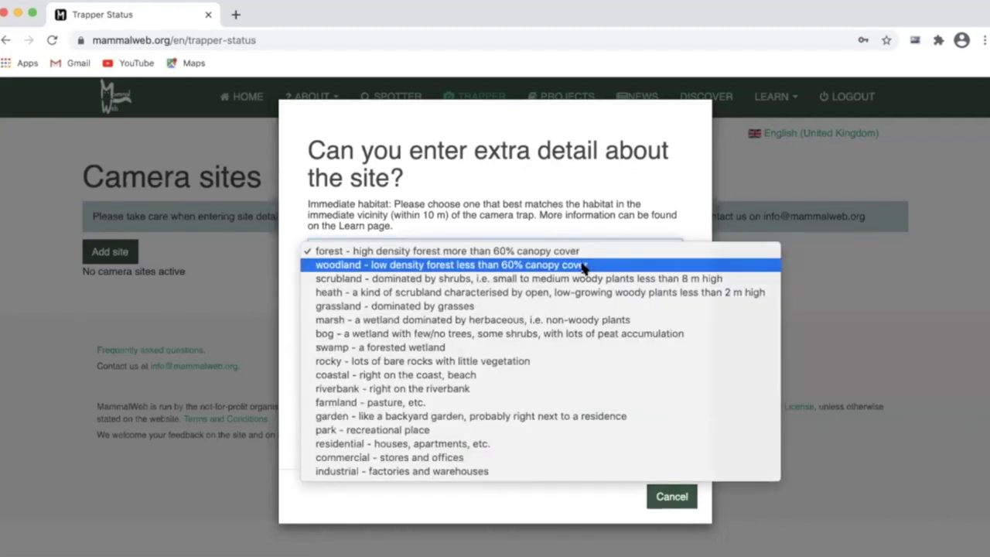
pyautogui.click(584, 264)
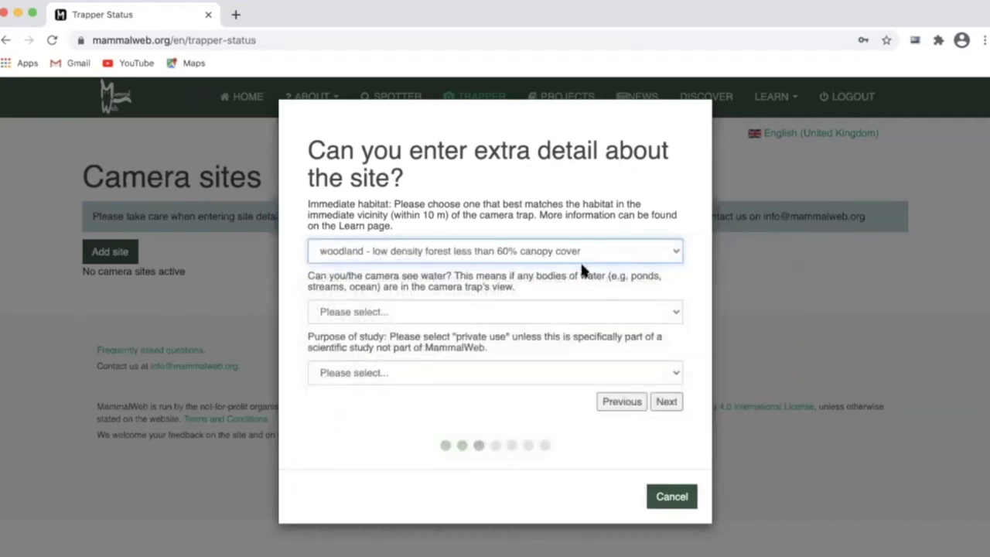
pyautogui.click(509, 313)
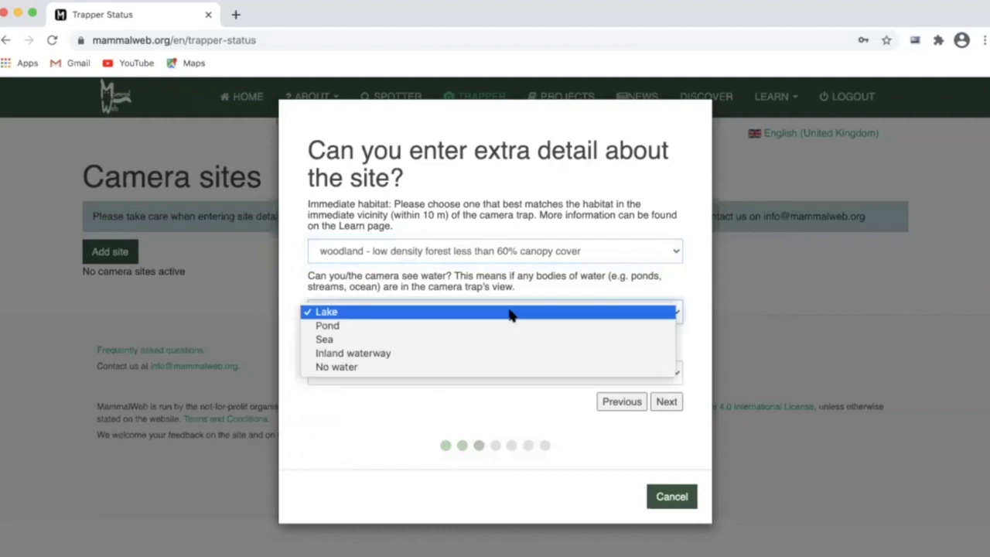
pyautogui.click(510, 366)
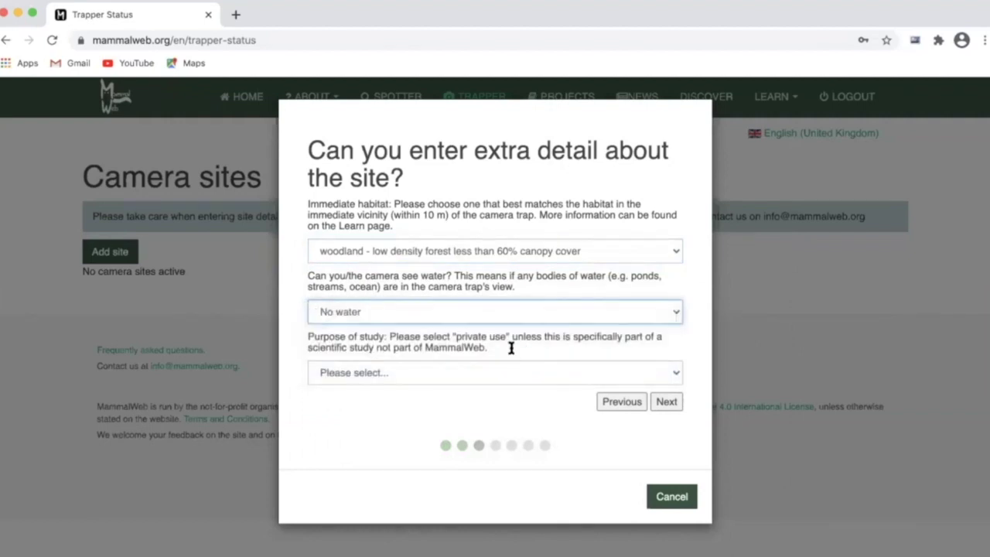
pyautogui.click(425, 372)
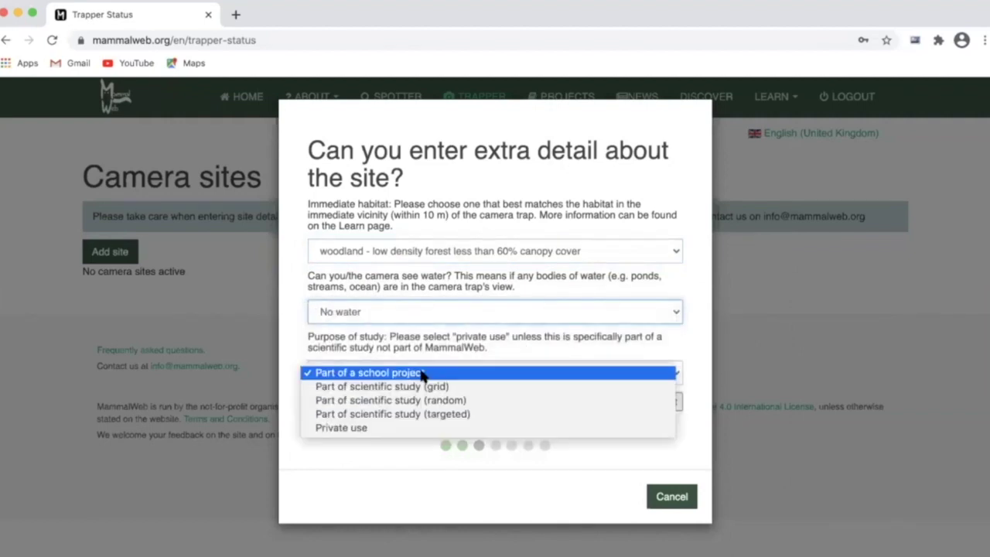
pyautogui.click(427, 428)
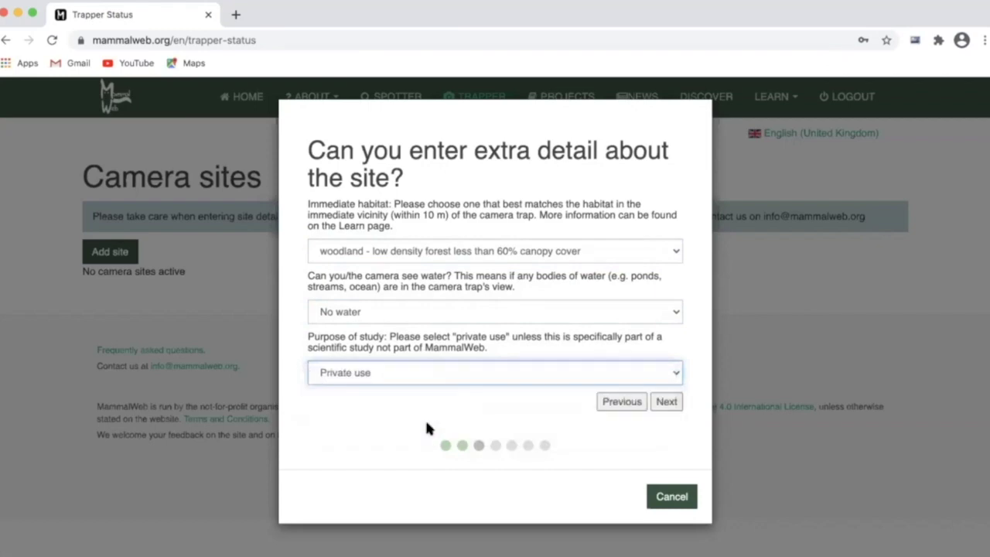
pyautogui.click(665, 401)
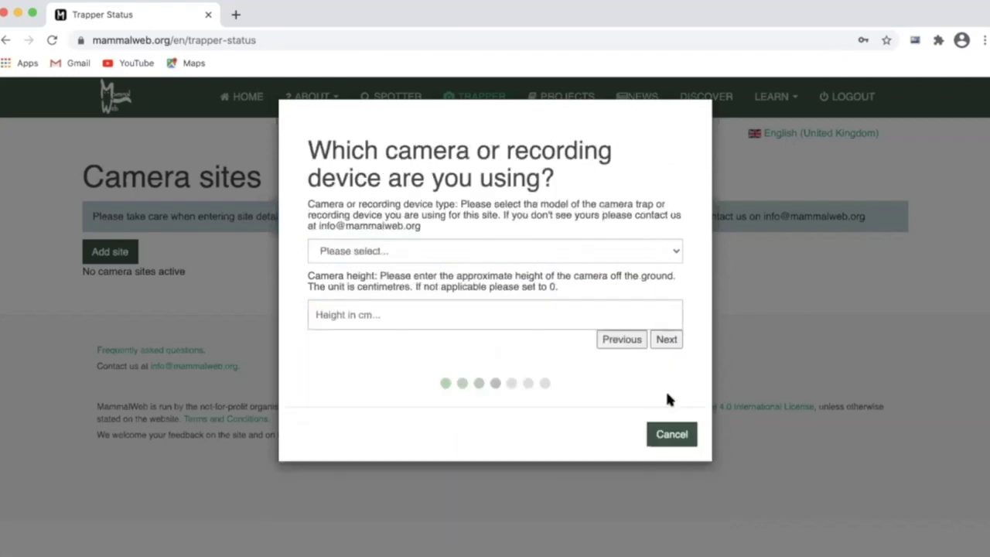
# Step: Record a Browning BTC-5HDP camera mounted at 80 cm height
pyautogui.click(464, 249)
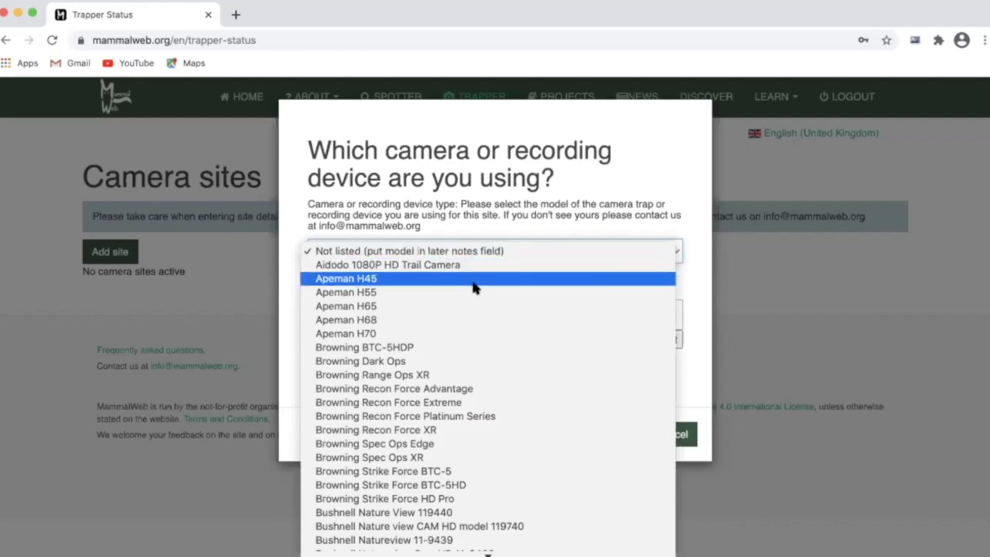
pyautogui.click(444, 350)
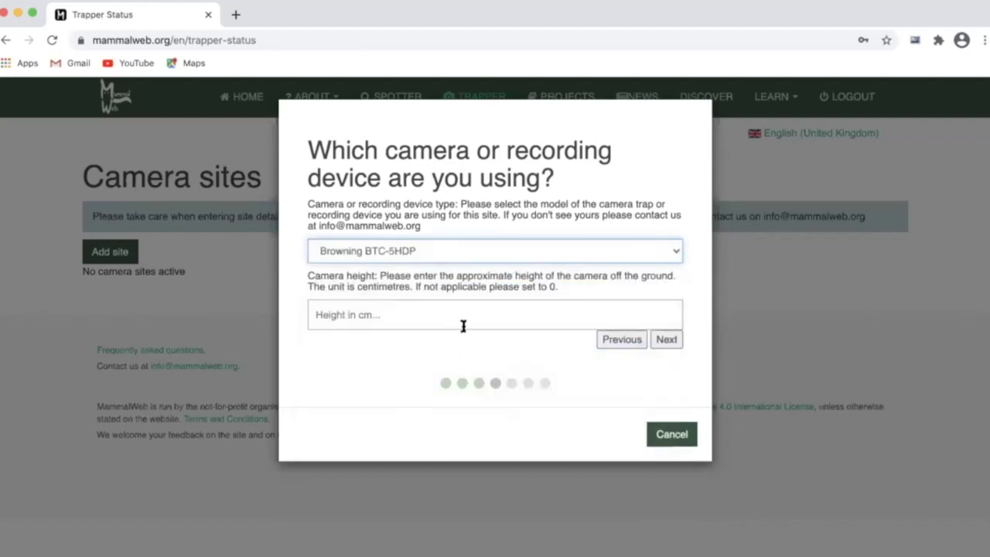
pyautogui.click(477, 317)
pyautogui.write('8')
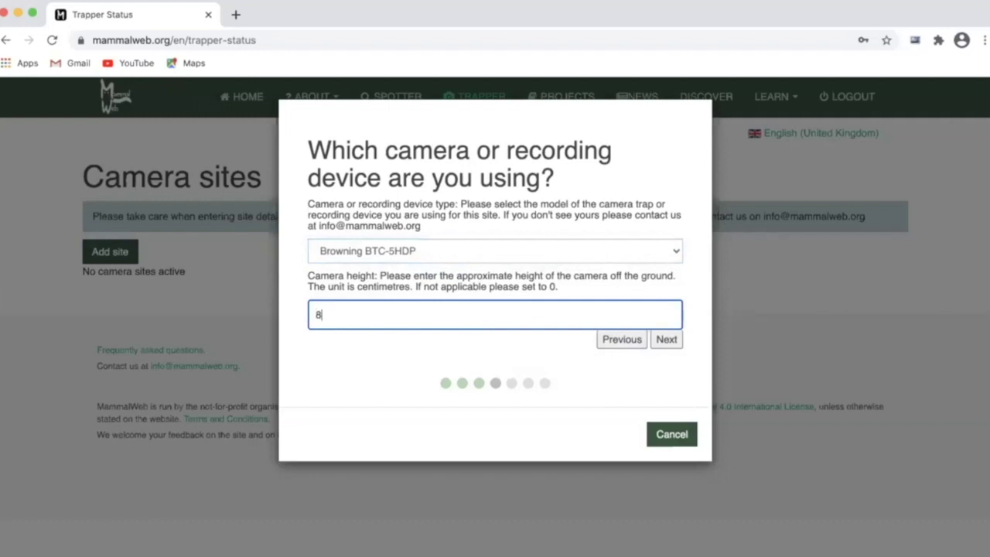
pyautogui.write('0')
pyautogui.click(658, 340)
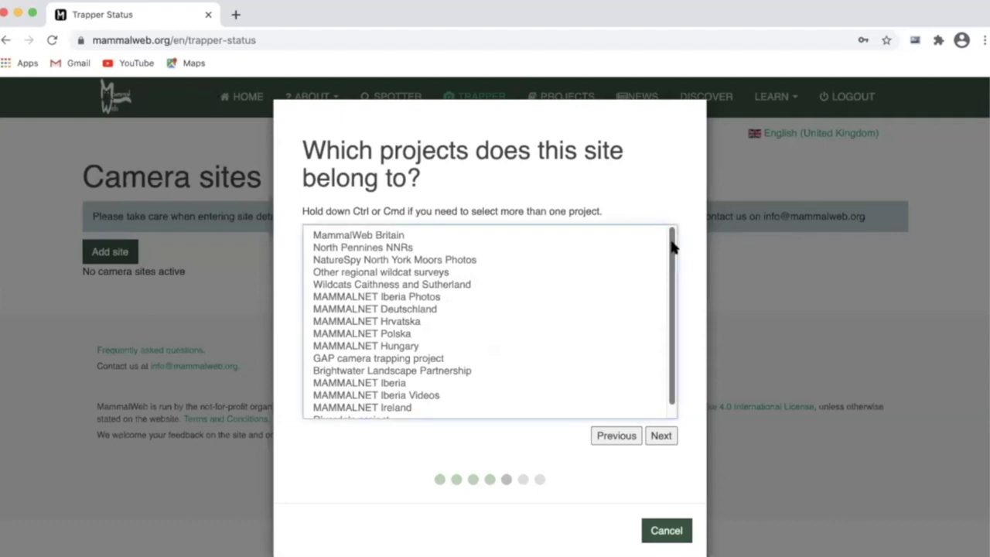
# Step: Assign the site to the Riverdale project
pyautogui.moveTo(671, 246); pyautogui.dragTo(365, 411)
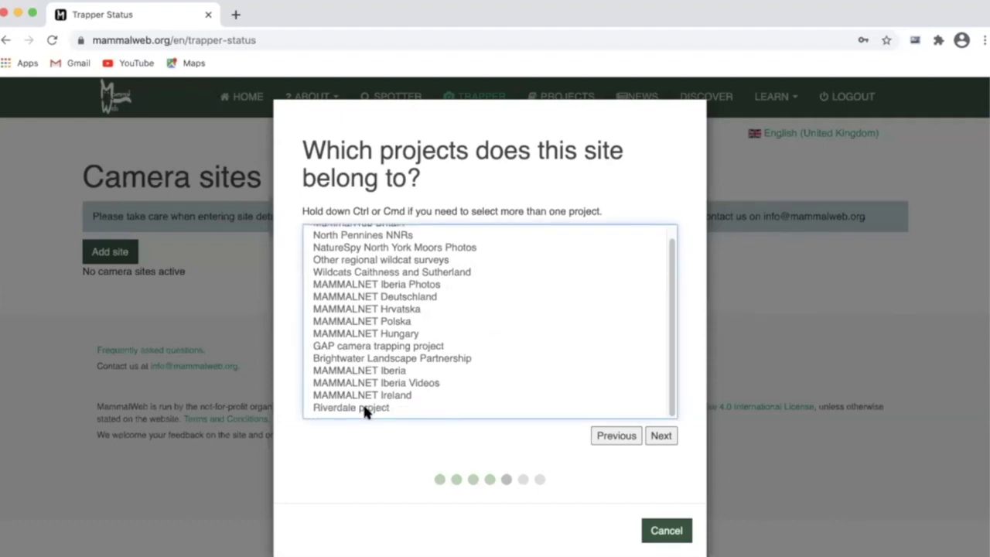
pyautogui.click(367, 407)
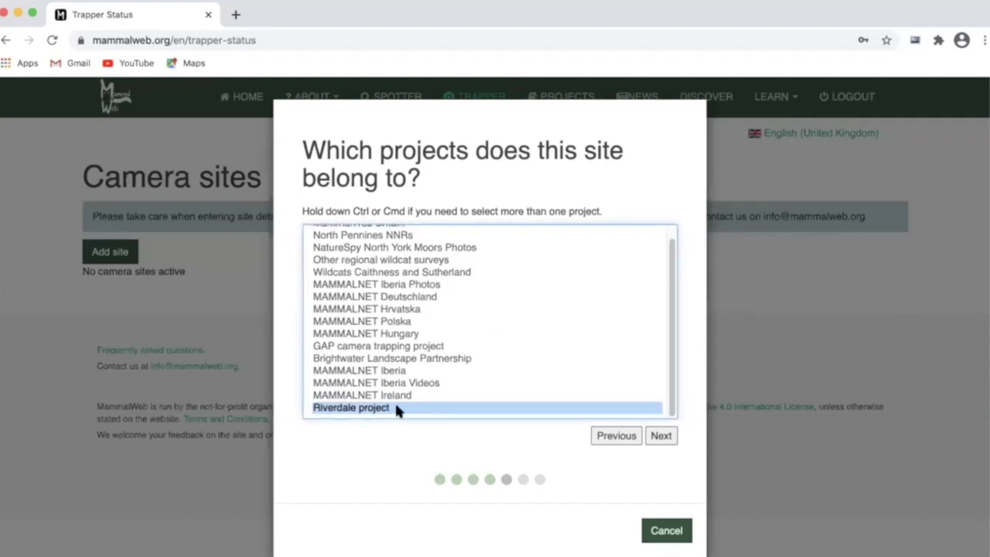
pyautogui.click(657, 437)
# Step: Keep bait as None, set time of day to Day & Night, and submit with no notes
pyautogui.click(551, 223)
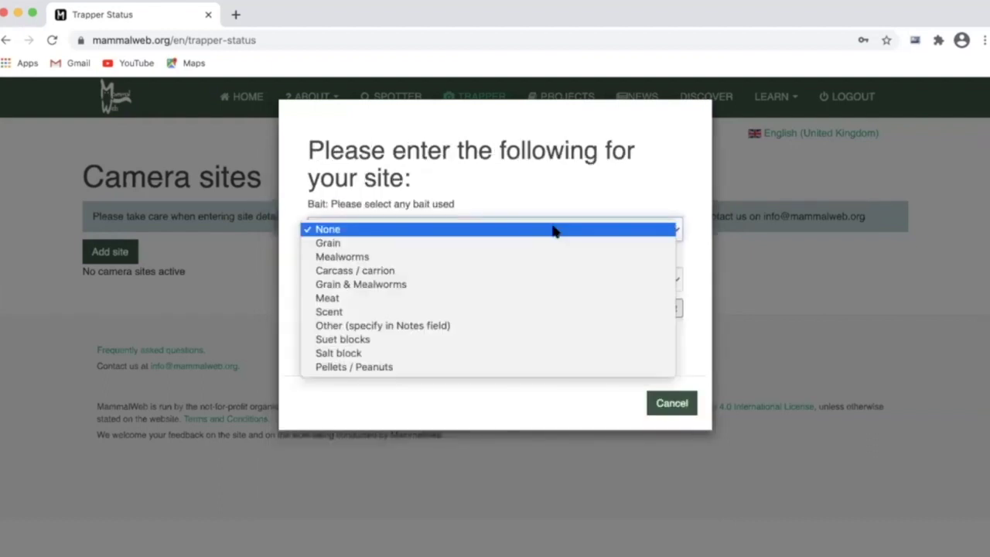
pyautogui.click(553, 229)
pyautogui.click(529, 280)
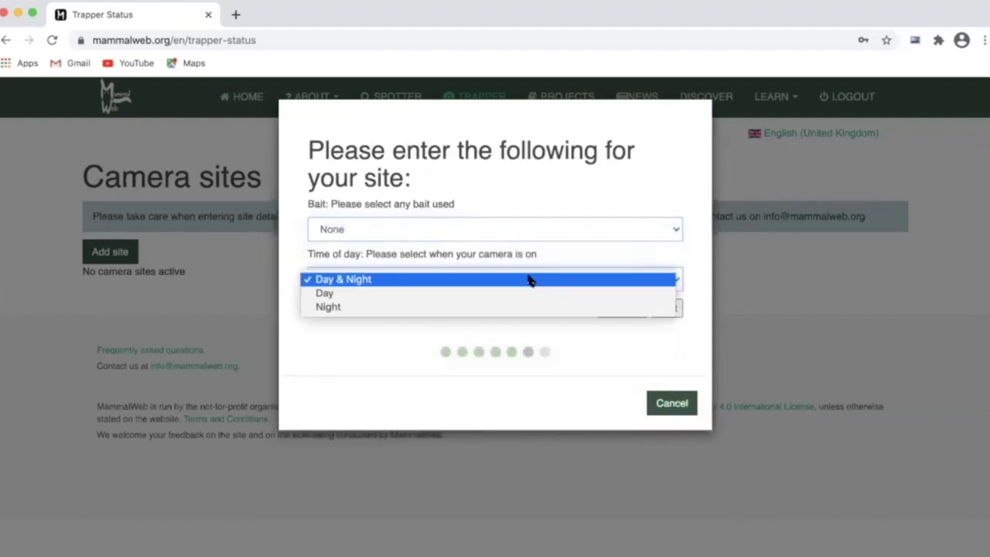
pyautogui.click(458, 280)
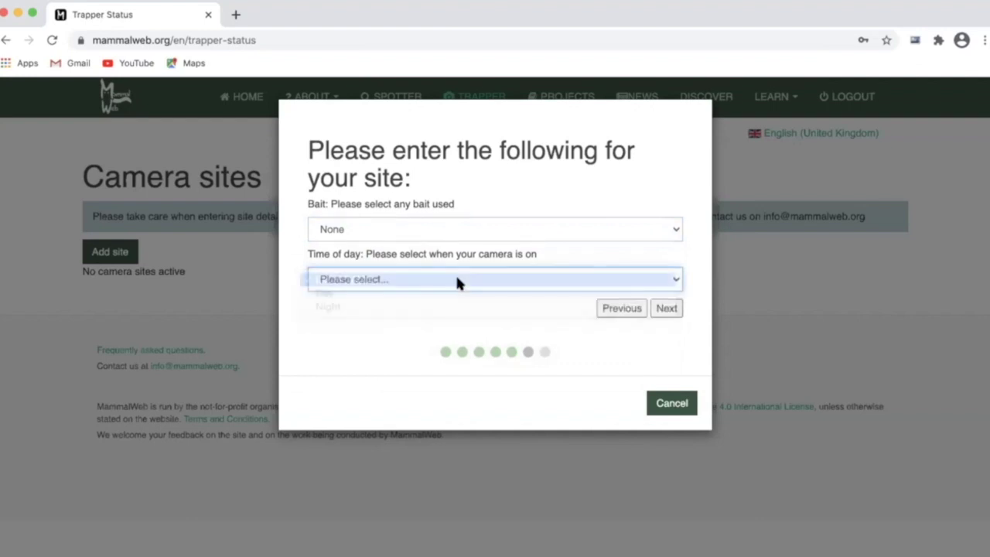
pyautogui.click(666, 309)
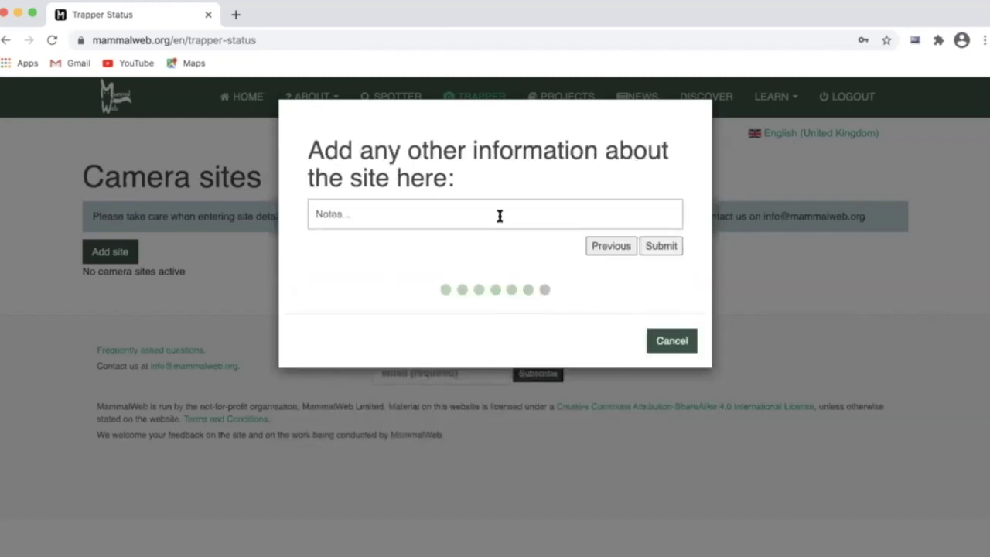
pyautogui.click(662, 246)
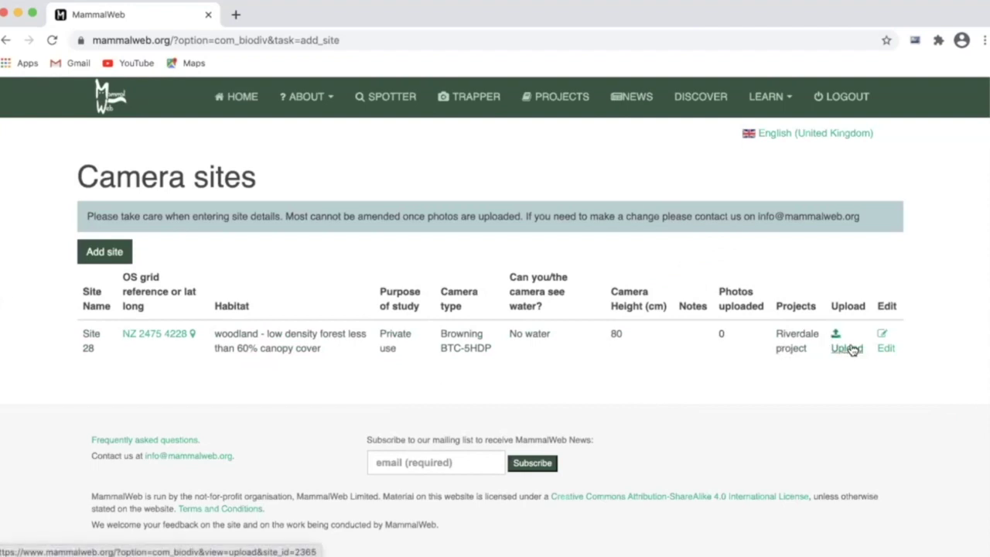
# Step: Start Site 28's upload with deployment date 2020-12-07 and collection date 2020-12-18
pyautogui.click(852, 350)
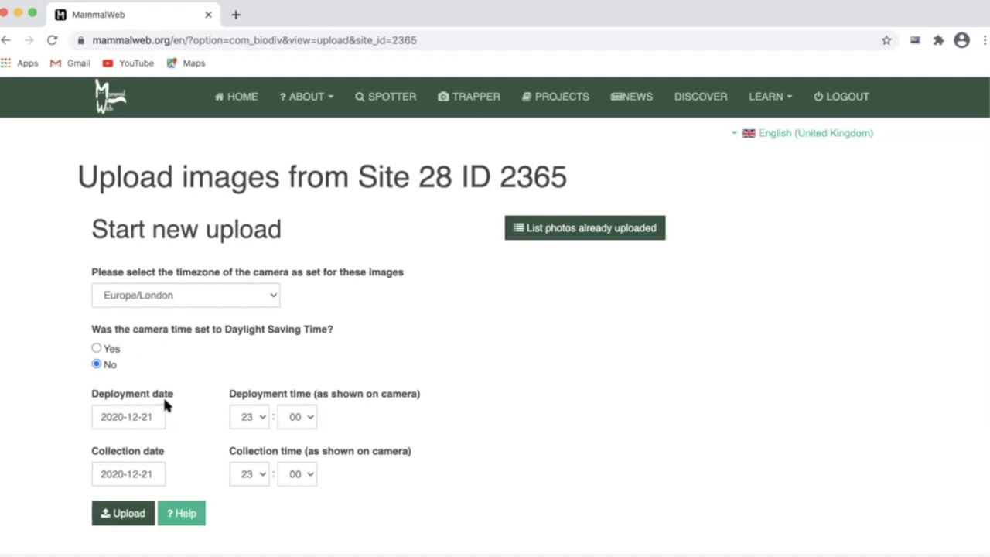
pyautogui.click(156, 415)
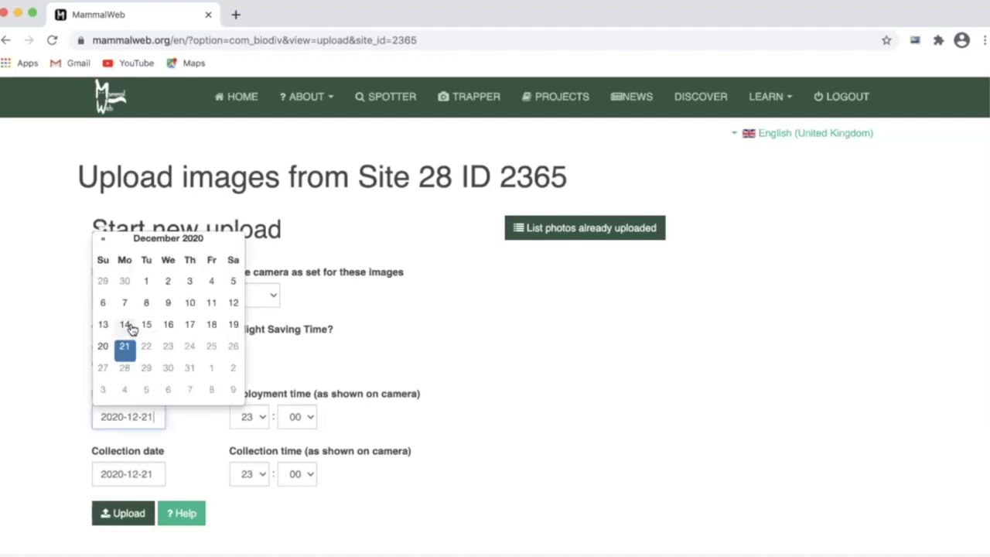
pyautogui.click(126, 307)
pyautogui.click(152, 474)
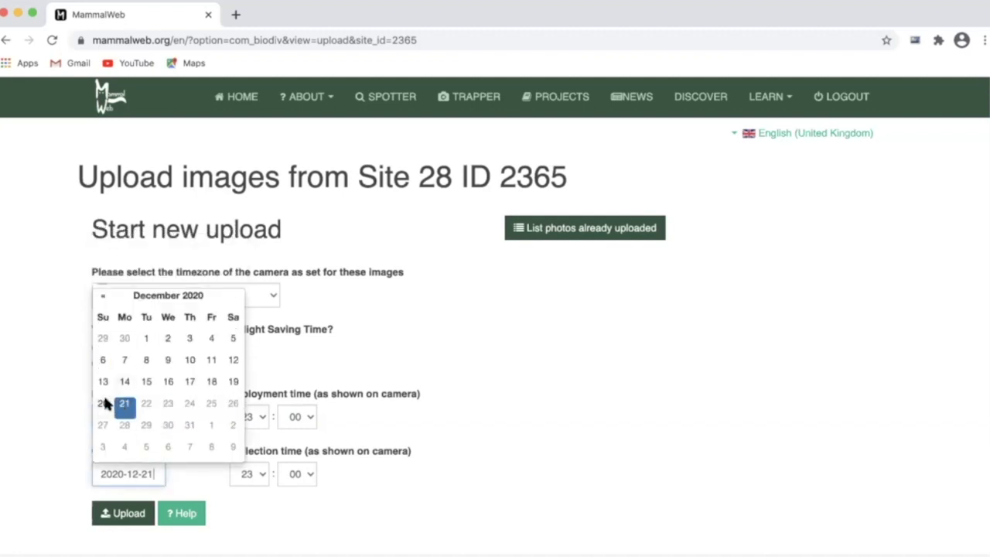
pyautogui.click(211, 381)
pyautogui.click(371, 414)
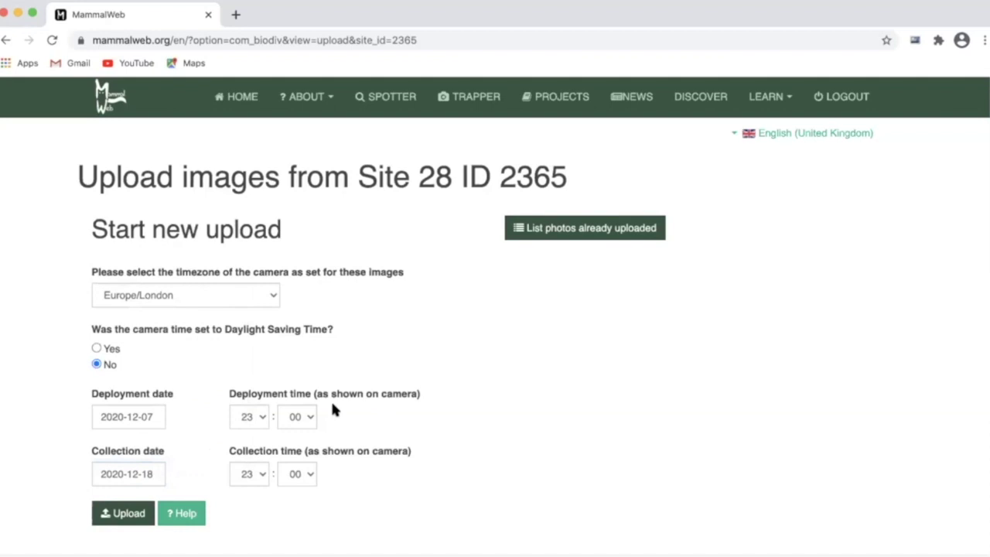
# Step: Set deployment hour 12 and collection hour 16, then submit the upload details
pyautogui.click(260, 416)
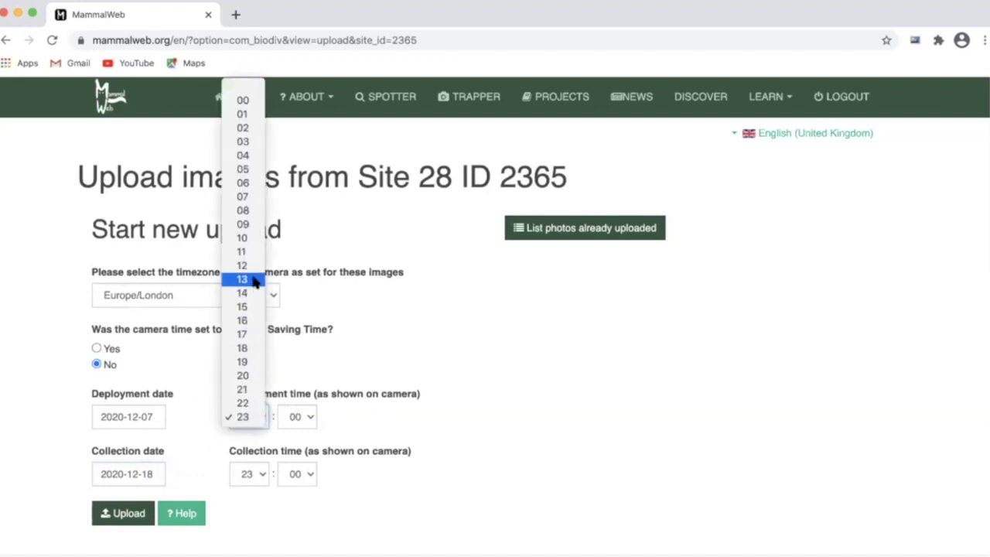
pyautogui.click(335, 366)
pyautogui.write('12')
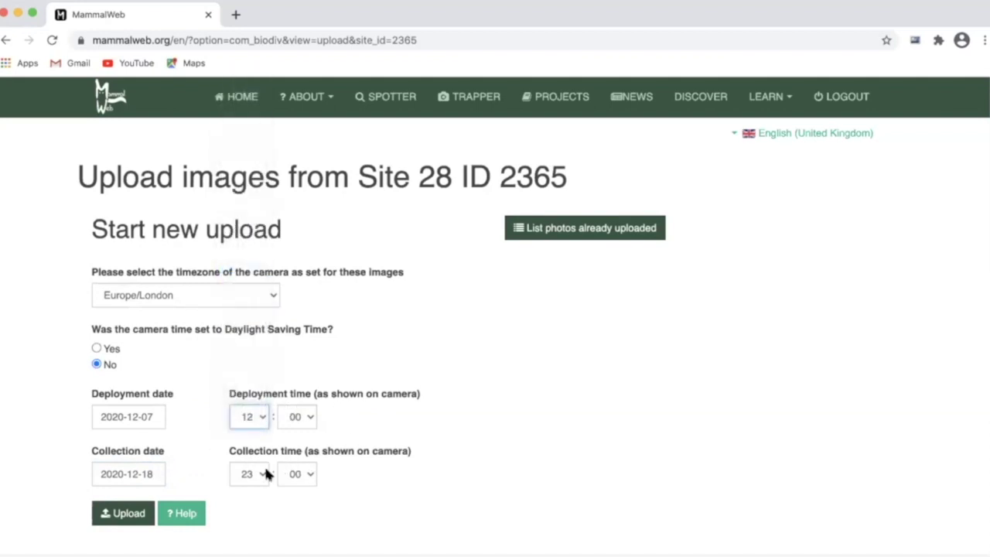
pyautogui.click(265, 470)
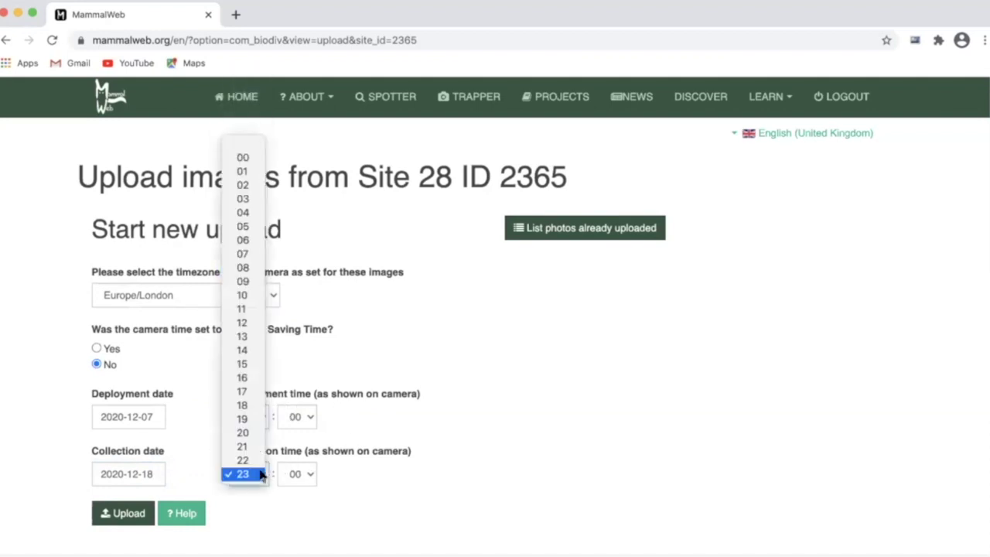
pyautogui.click(250, 379)
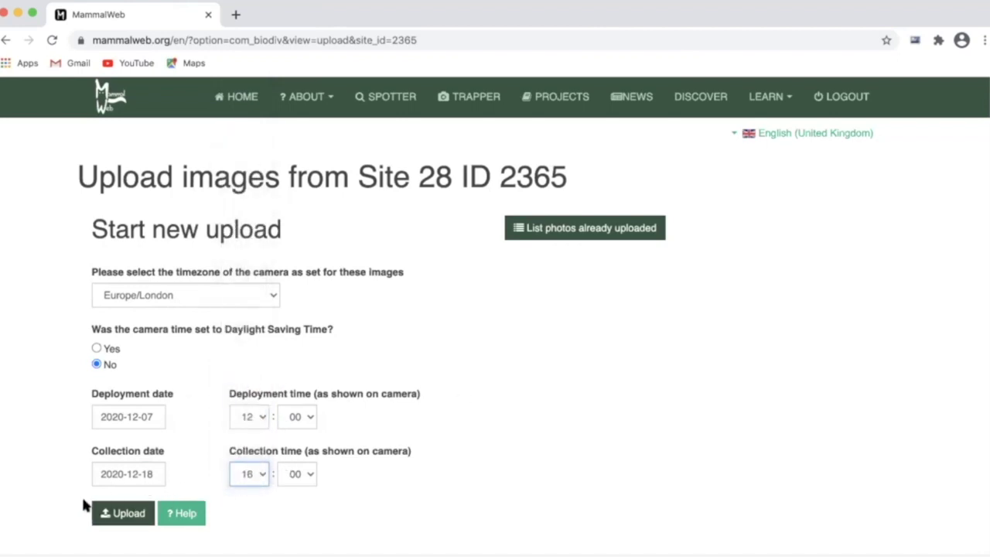
pyautogui.click(132, 514)
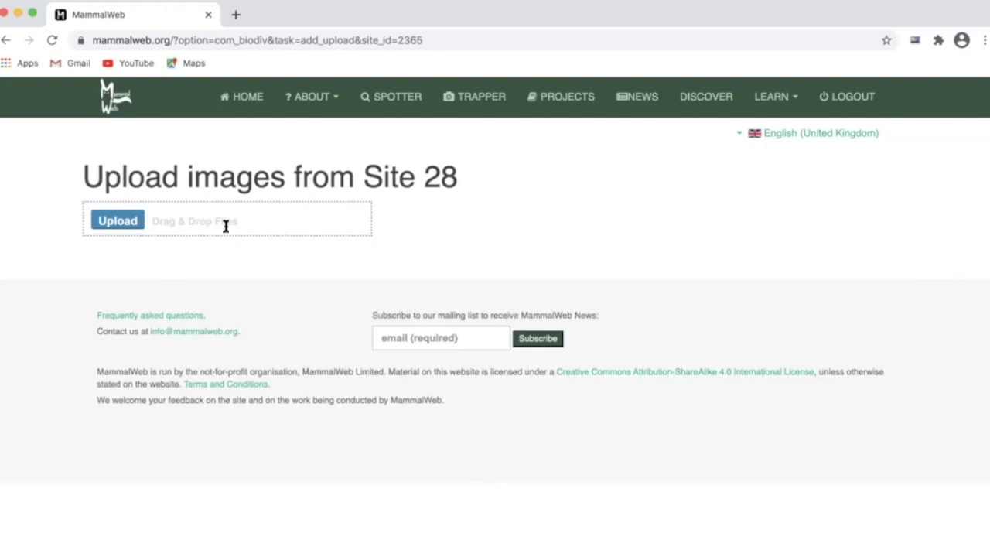
# Step: Select all six images IMG_001 to IMG_006 in Deployment028 and add them
pyautogui.click(124, 222)
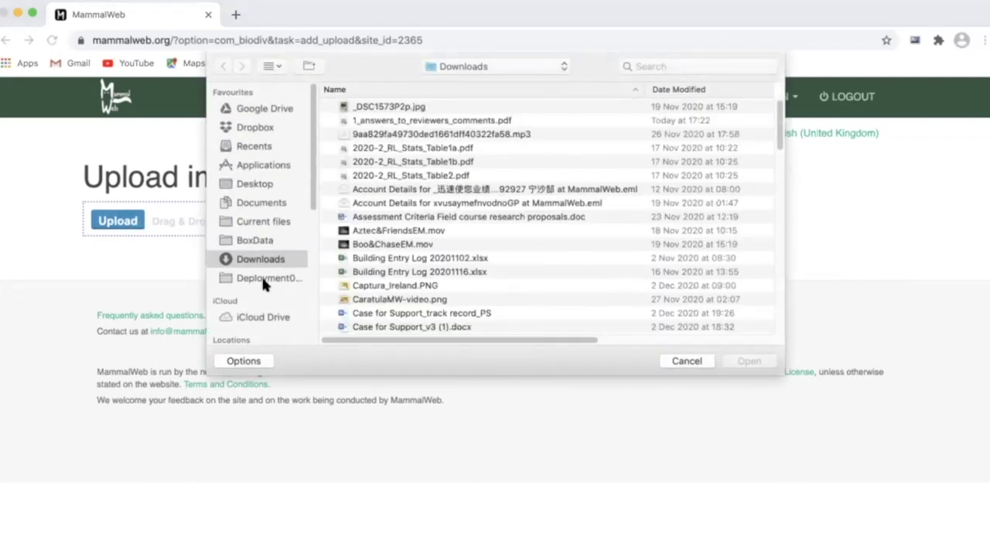
pyautogui.click(265, 280)
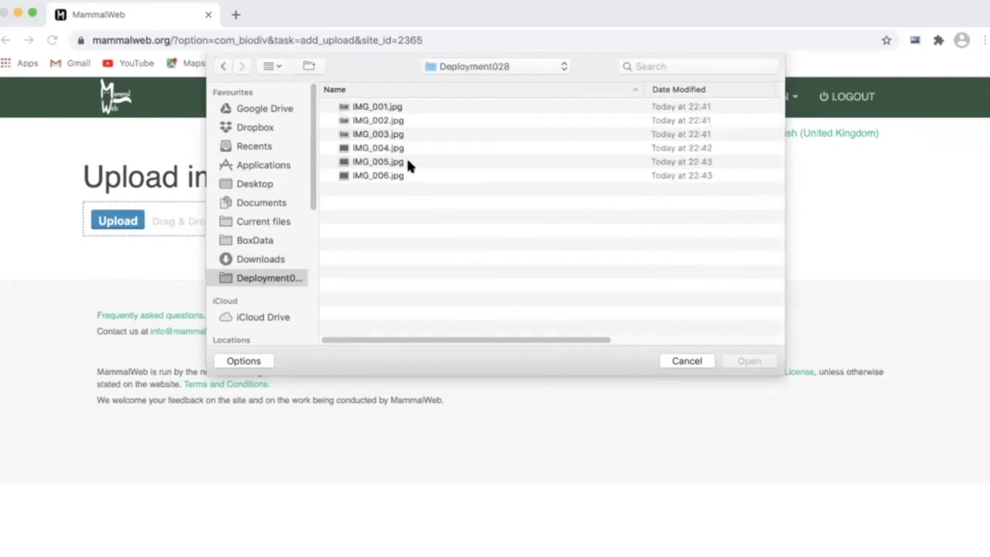
pyautogui.click(388, 108)
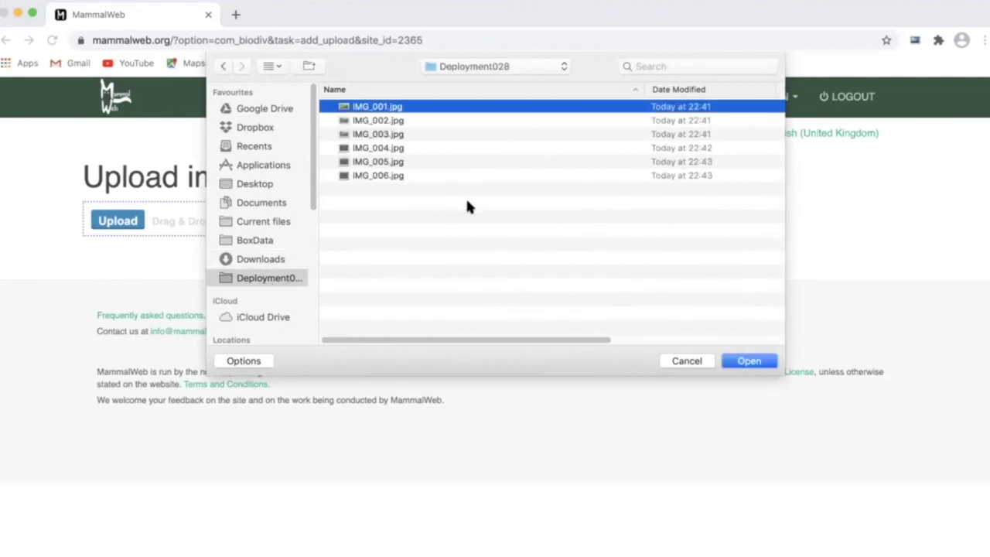
pyautogui.press('super+a')
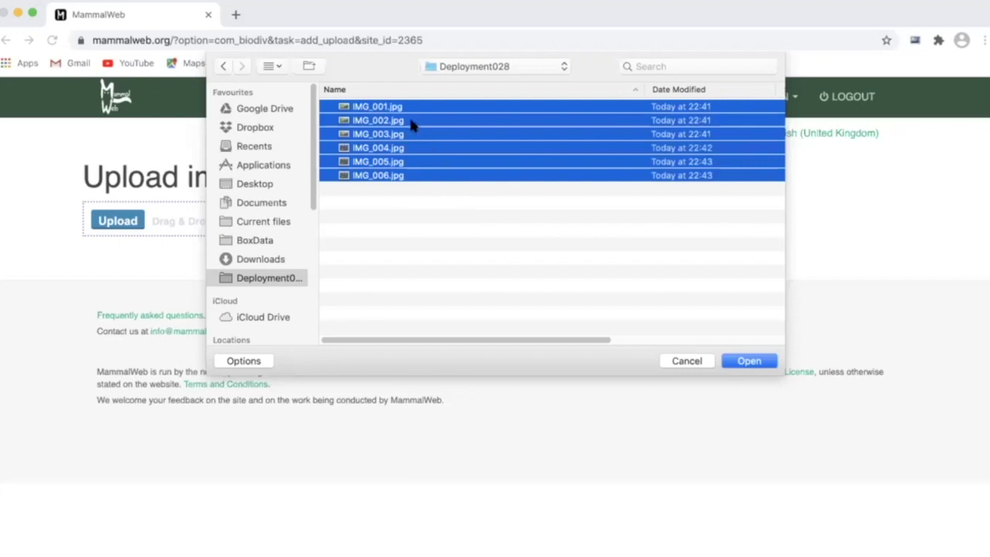
pyautogui.click(749, 360)
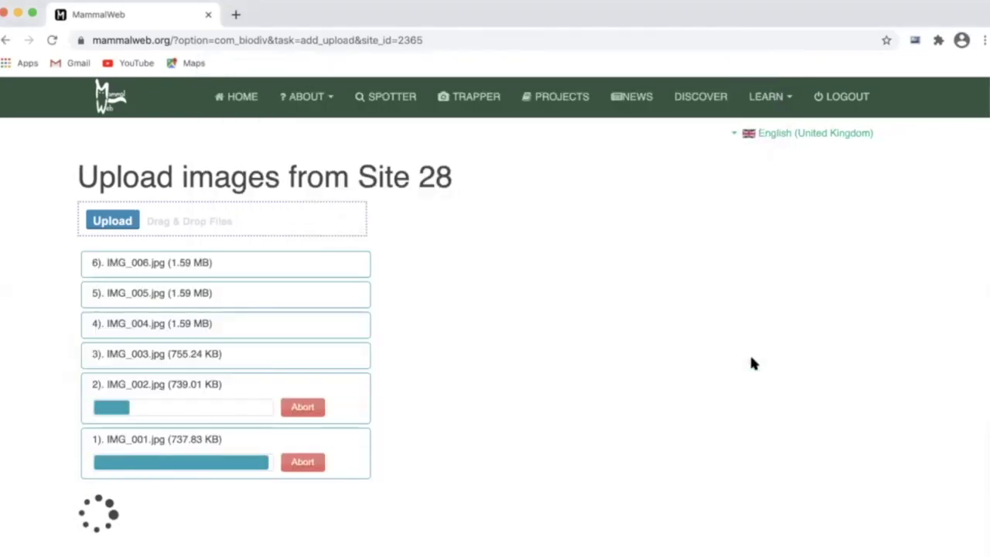